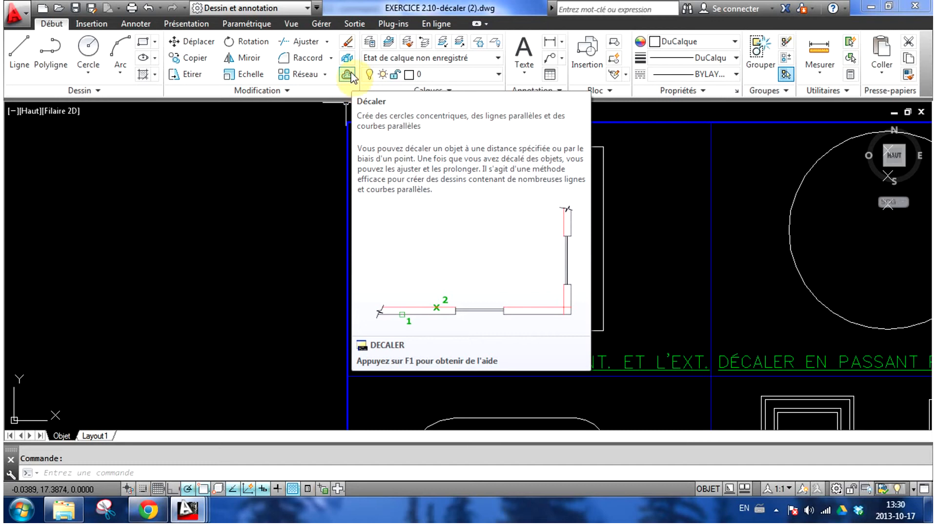
Step: Offset the rectangle by .5, once toward the inside and once toward the outside
{"action": "left_click", "coordinate": [348, 76]}
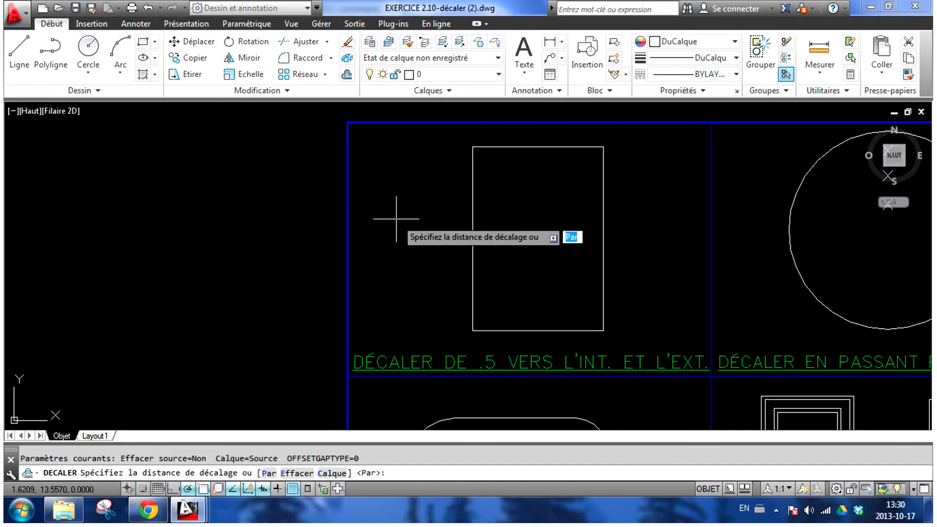
{"action": "type", "text": ".5"}
{"action": "key", "text": "Return"}
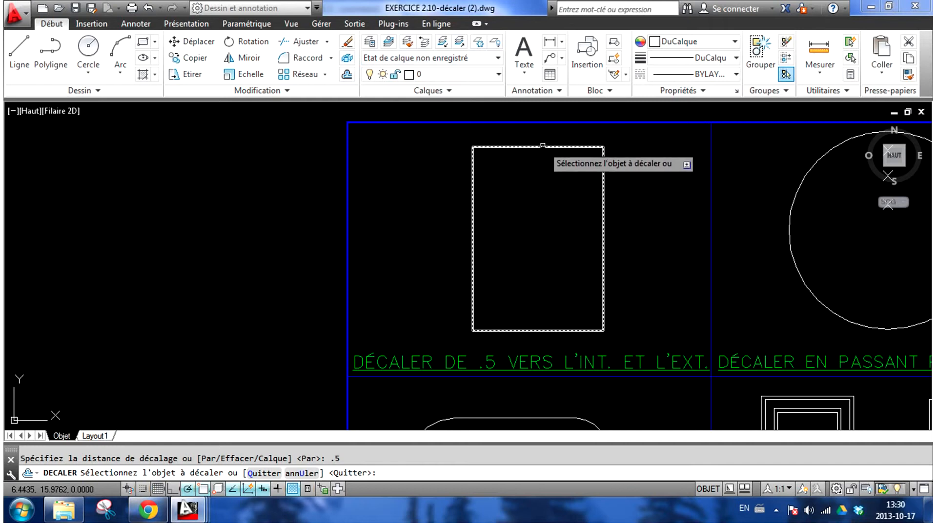
{"action": "left_click", "coordinate": [543, 145]}
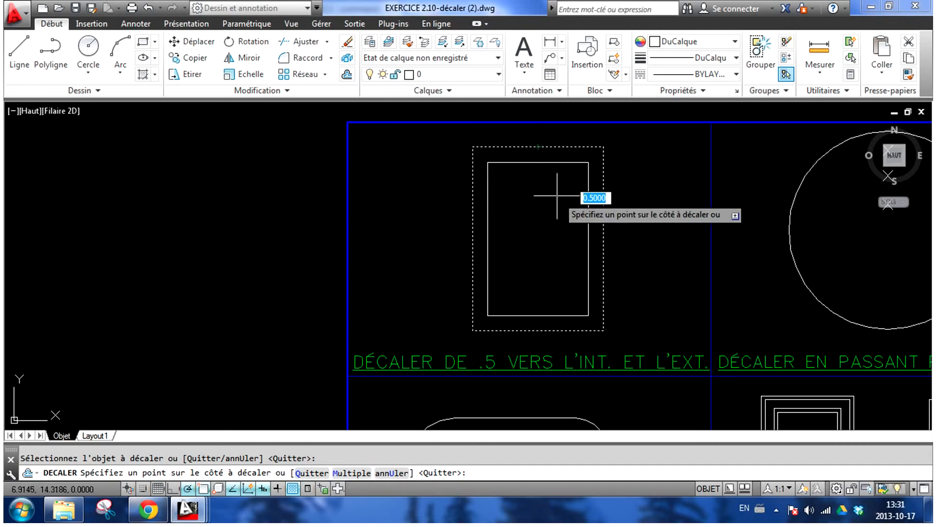
{"action": "left_click", "coordinate": [522, 212]}
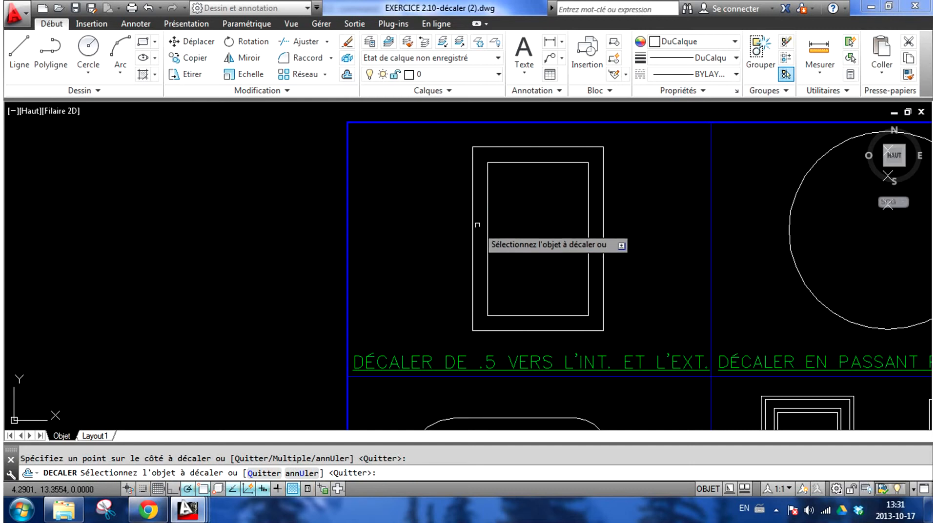
{"action": "left_click", "coordinate": [473, 222]}
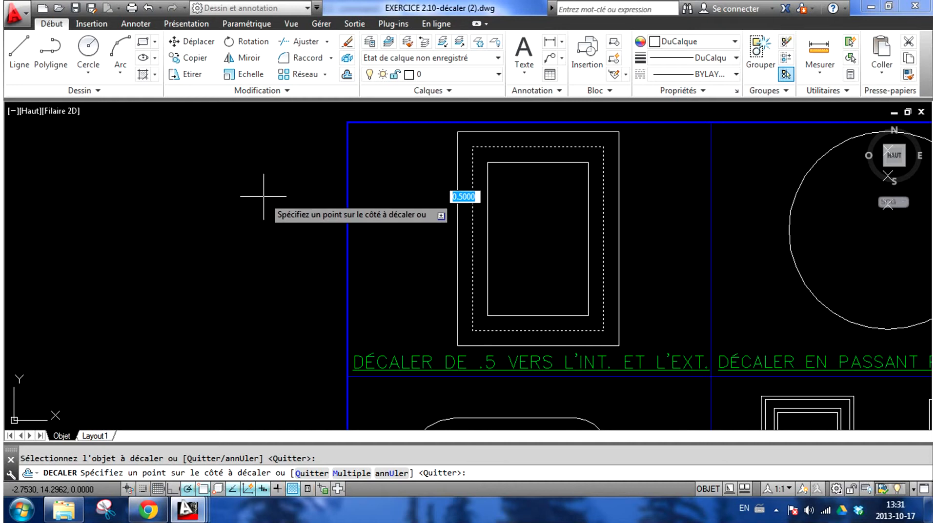
{"action": "left_click", "coordinate": [264, 196]}
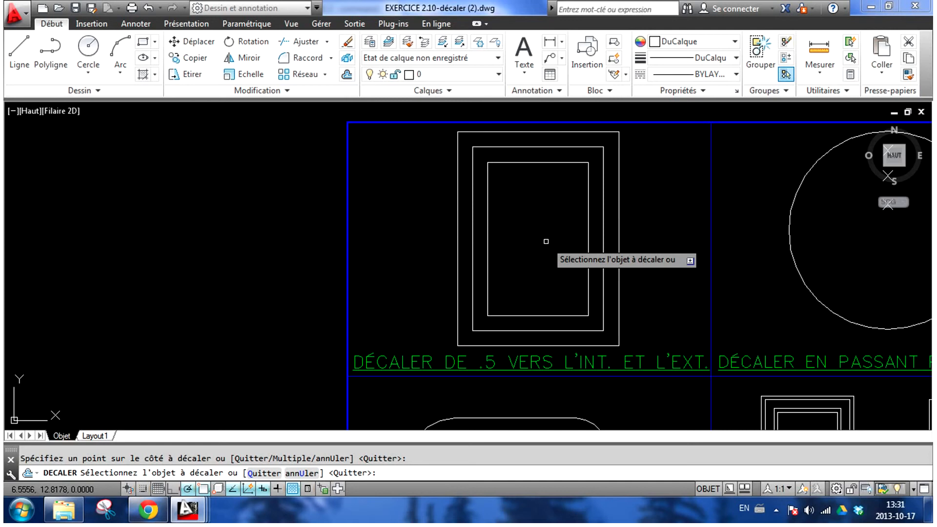
{"action": "key", "text": "Escape"}
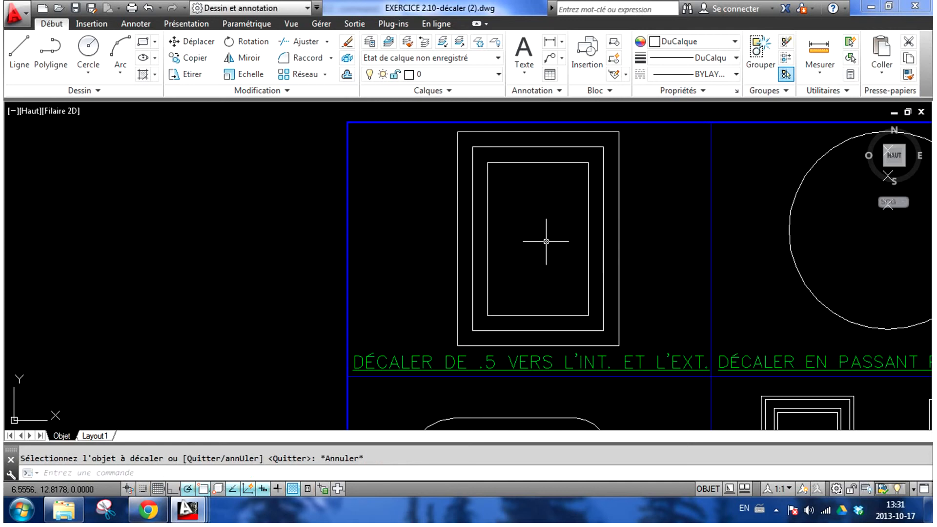
Step: Offset the large circle with the Through (Par) option so the copy passes through the centre of the uppermost cross
{"action": "mouse_move", "coordinate": [763, 288]}
{"action": "middle_mouse_down"}
{"action": "mouse_move", "coordinate": [370, 303]}
{"action": "mouse_move", "coordinate": [251, 298]}
{"action": "middle_mouse_up"}
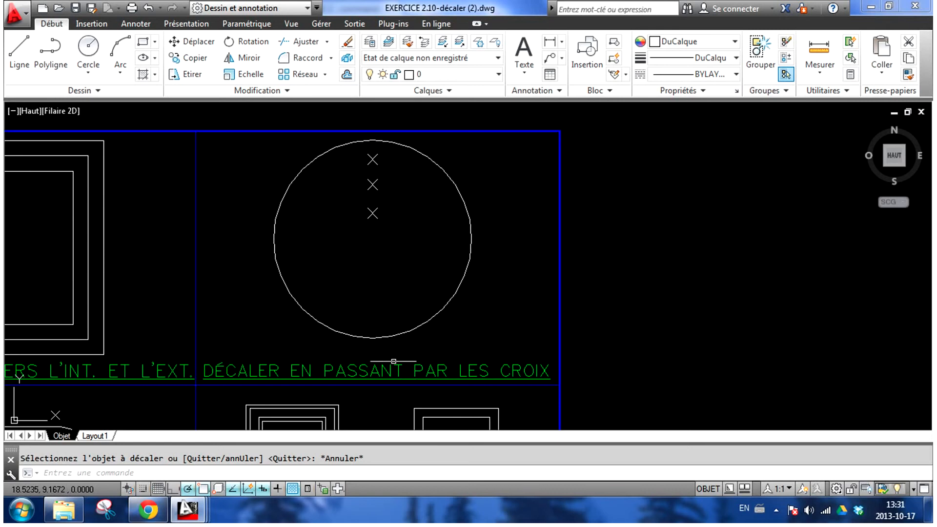
{"action": "left_click", "coordinate": [348, 74]}
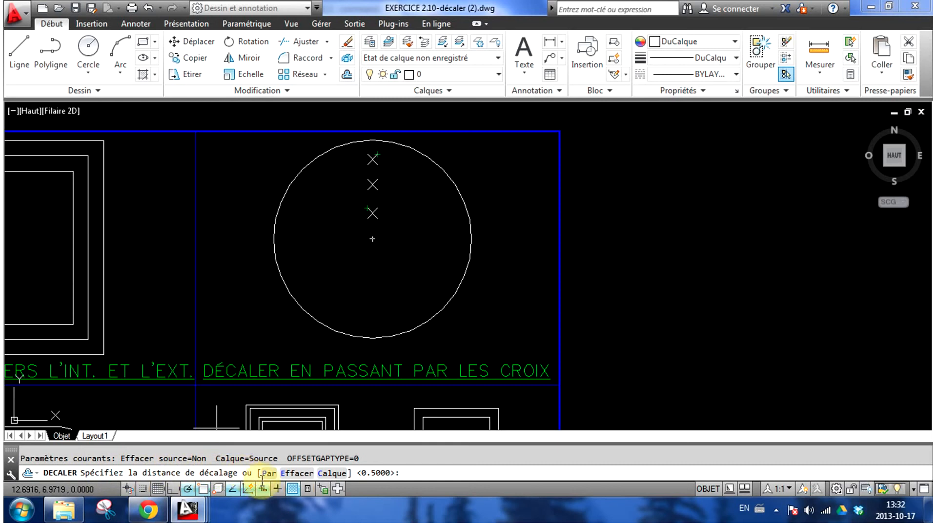
{"action": "left_click", "coordinate": [269, 473]}
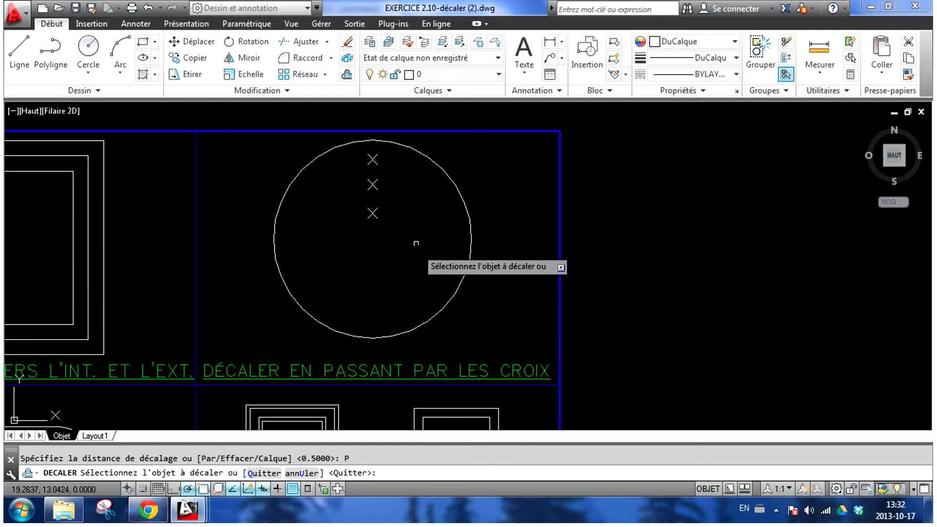
{"action": "left_click", "coordinate": [428, 158]}
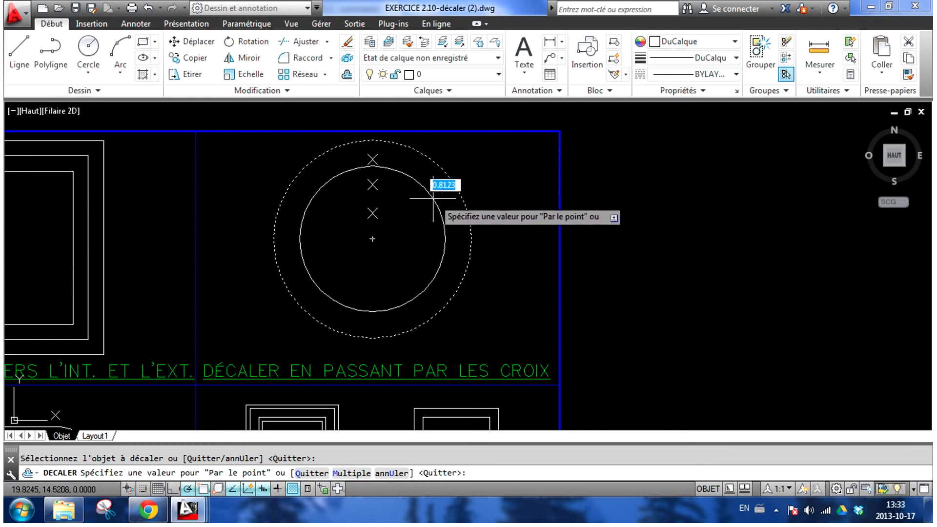
{"action": "scroll", "coordinate": [407, 194], "scroll_direction": "up", "scroll_amount": 4}
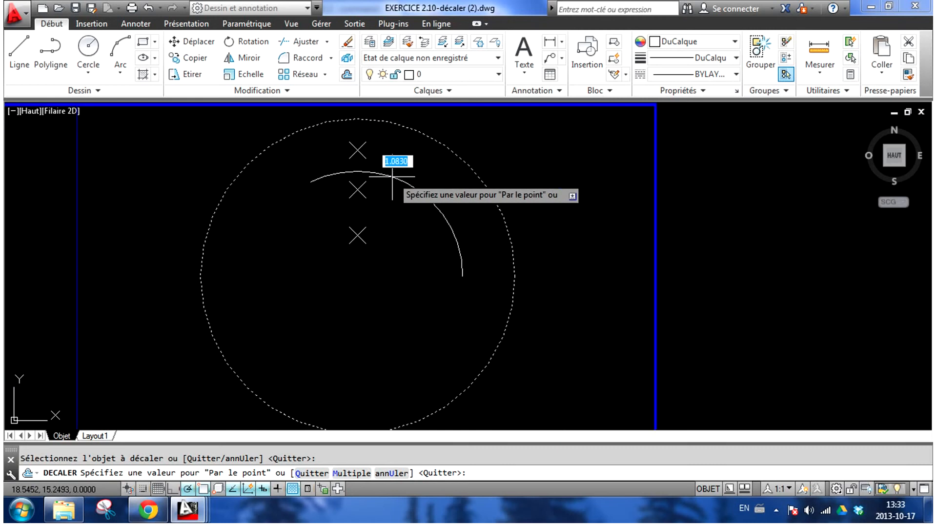
{"action": "middle_click_drag", "start_coordinate": [393, 189], "coordinate": [426, 232]}
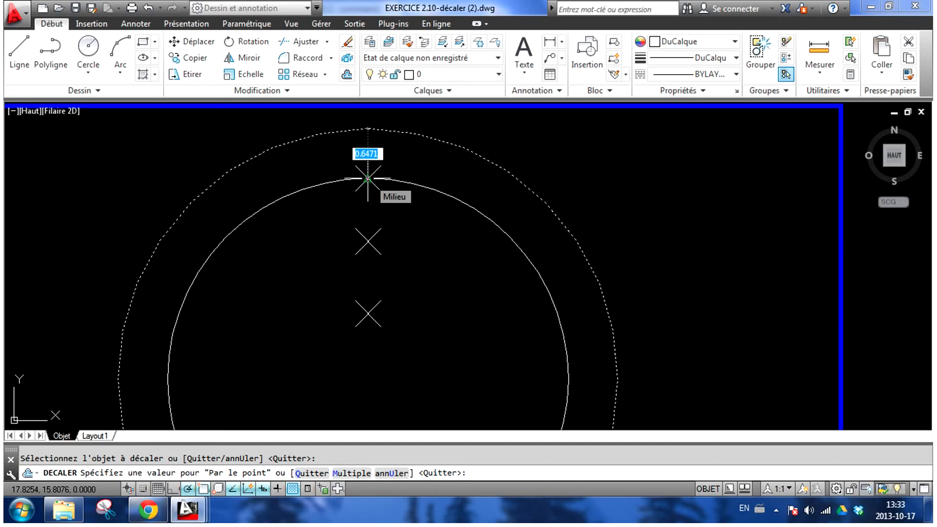
{"action": "left_click", "coordinate": [368, 179]}
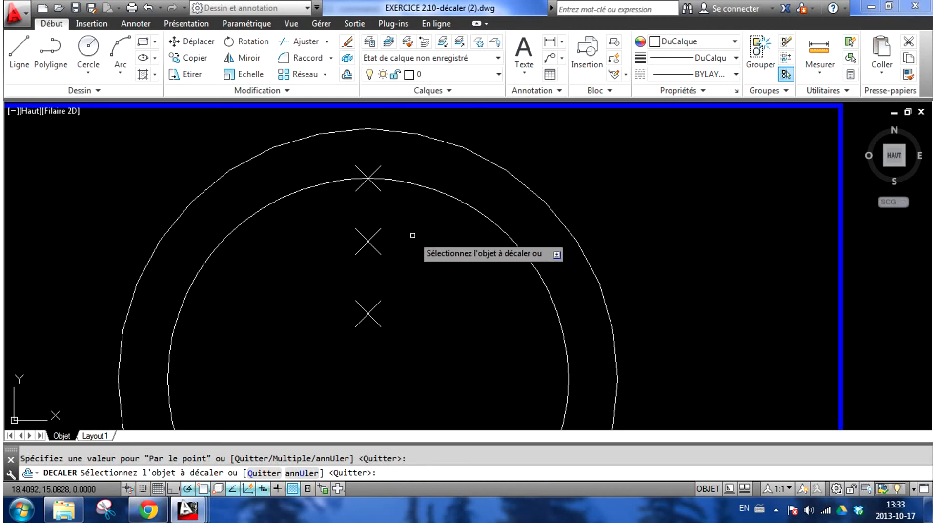
Step: Add two more concentric offset circles, one through the middle cross and one through the lowest cross
{"action": "left_click", "coordinate": [437, 191]}
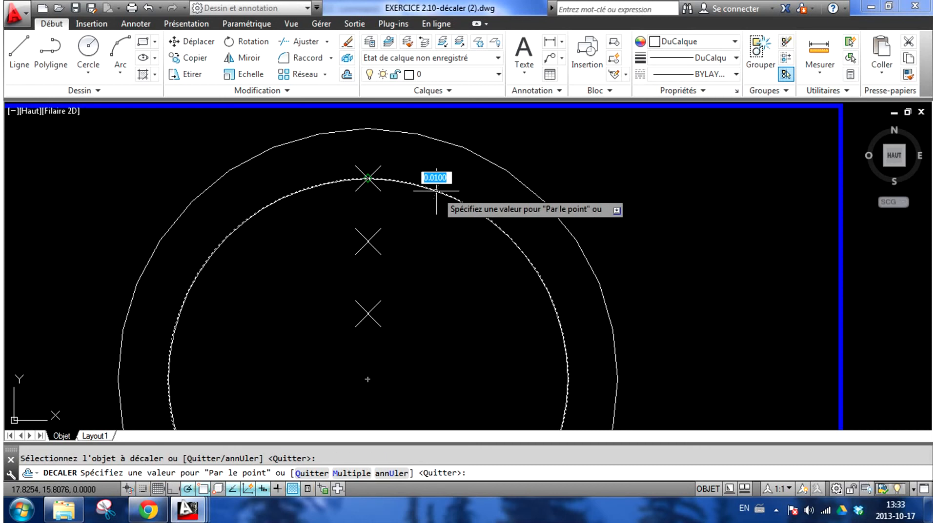
{"action": "left_click", "coordinate": [368, 241]}
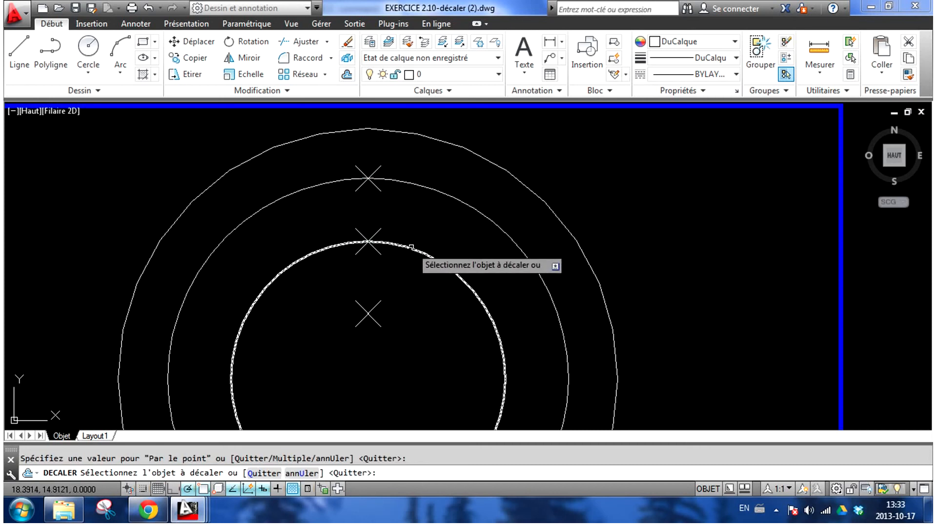
{"action": "left_click", "coordinate": [468, 150]}
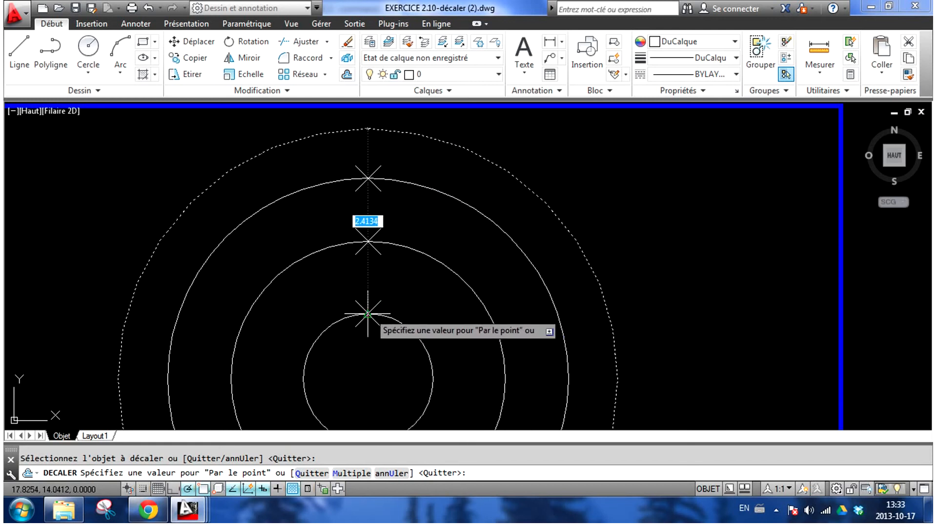
{"action": "left_click", "coordinate": [368, 314]}
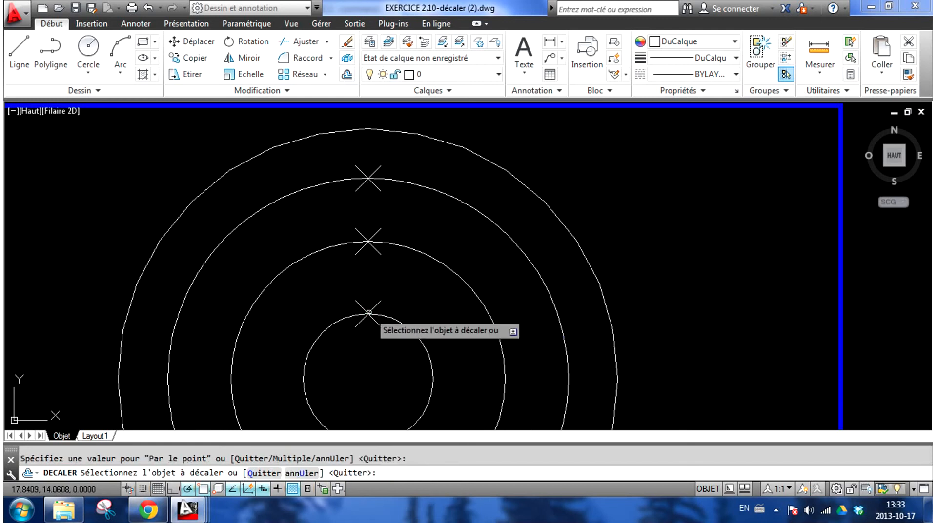
Step: Offset the closed rounded outline above "DÉCALER DE 1 VERS L'EXTÉRIEUR" outward by a distance of 1
{"action": "scroll", "coordinate": [431, 301], "scroll_direction": "down", "scroll_amount": 4}
{"action": "middle_click_drag", "start_coordinate": [431, 301], "coordinate": [446, 224]}
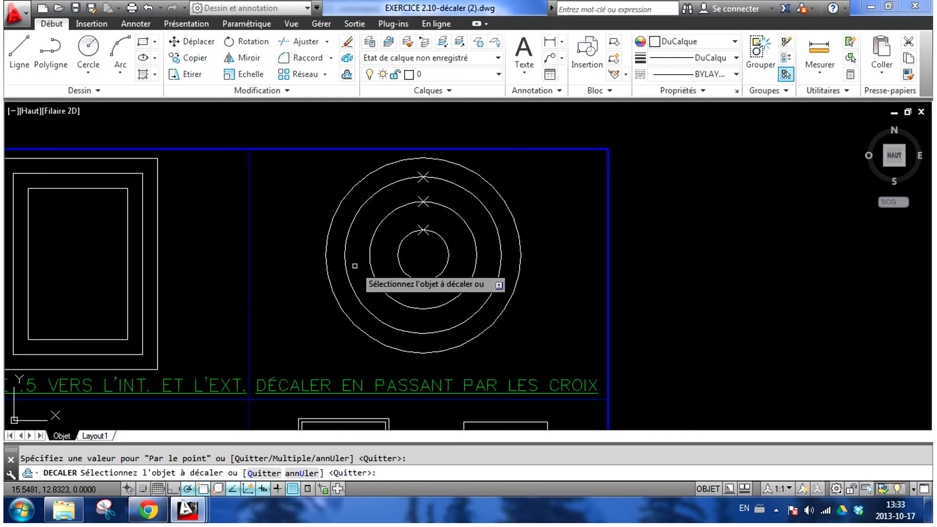
{"action": "mouse_move", "coordinate": [211, 364]}
{"action": "middle_mouse_down"}
{"action": "mouse_move", "coordinate": [259, 318]}
{"action": "mouse_move", "coordinate": [481, 157]}
{"action": "middle_mouse_up"}
{"action": "scroll", "coordinate": [293, 297], "scroll_direction": "up", "scroll_amount": 3}
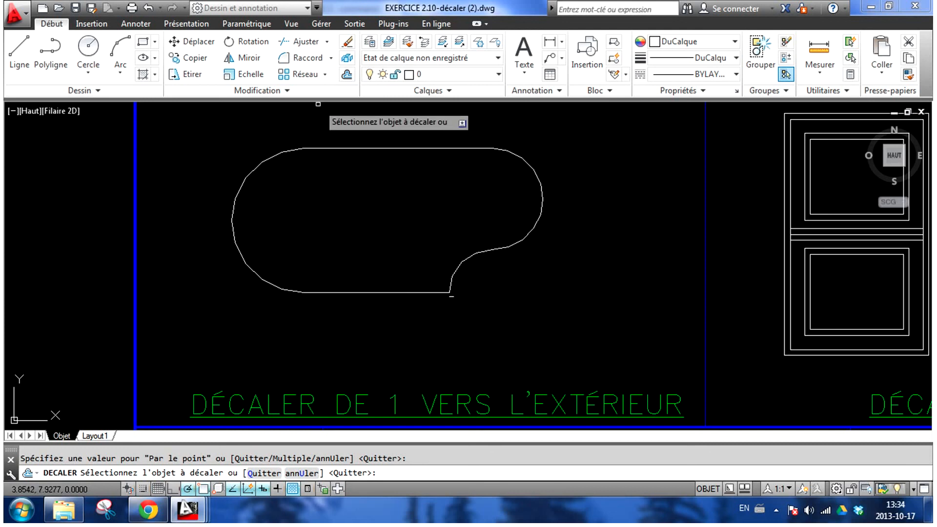
{"action": "left_click", "coordinate": [347, 74]}
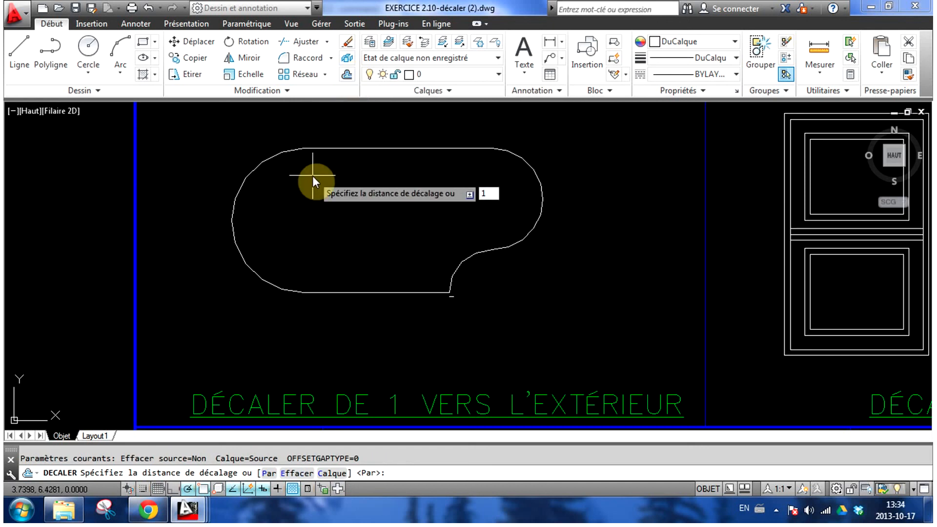
{"action": "type", "text": "1"}
{"action": "key", "text": "Return"}
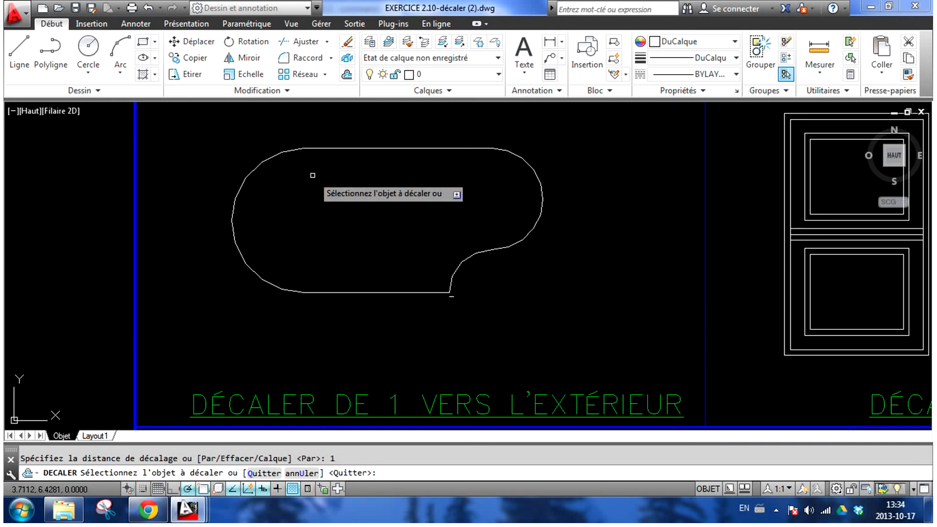
{"action": "left_click", "coordinate": [342, 149]}
{"action": "mouse_move", "coordinate": [345, 177]}
{"action": "middle_mouse_down"}
{"action": "mouse_move", "coordinate": [330, 217]}
{"action": "mouse_move", "coordinate": [330, 171]}
{"action": "middle_mouse_up"}
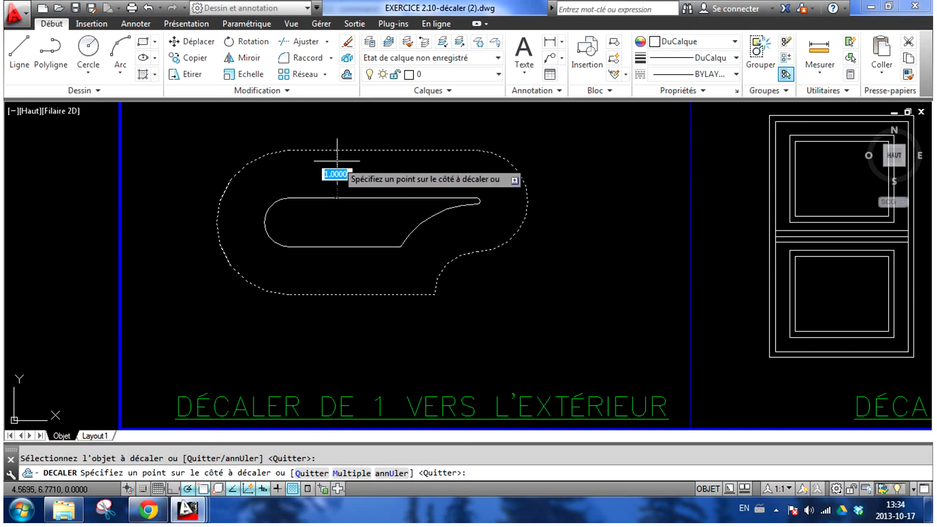
{"action": "left_click", "coordinate": [337, 141]}
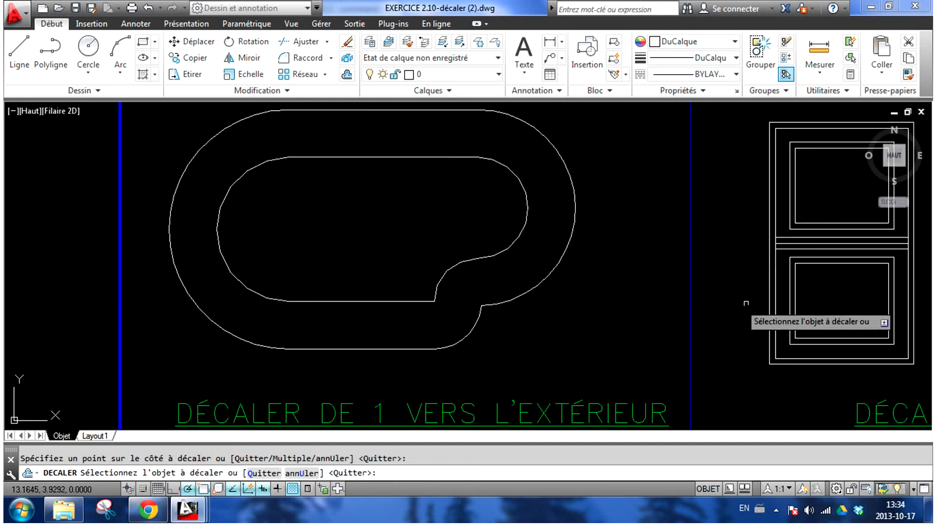
Step: Offset the outer frame of the door figure that the arrow points to outward by .12
{"action": "middle_click_drag", "start_coordinate": [767, 303], "coordinate": [277, 301]}
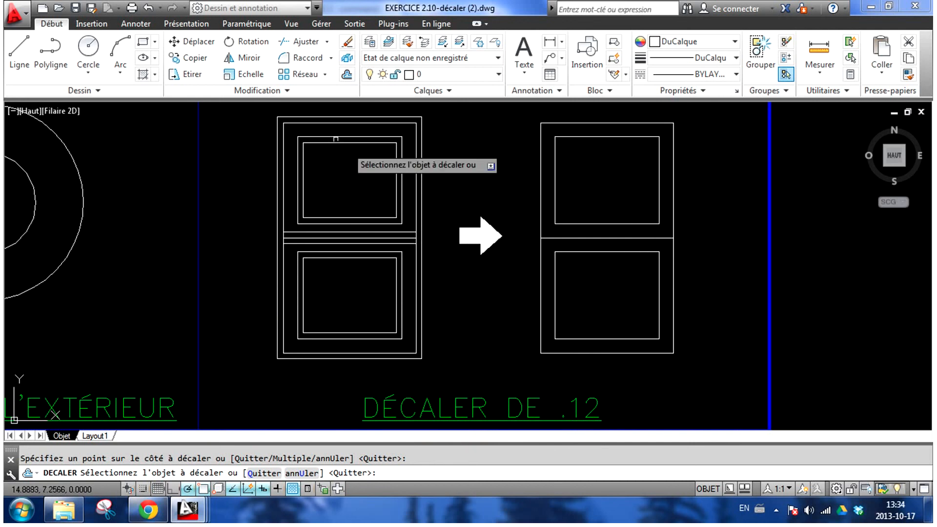
{"action": "left_click", "coordinate": [346, 75]}
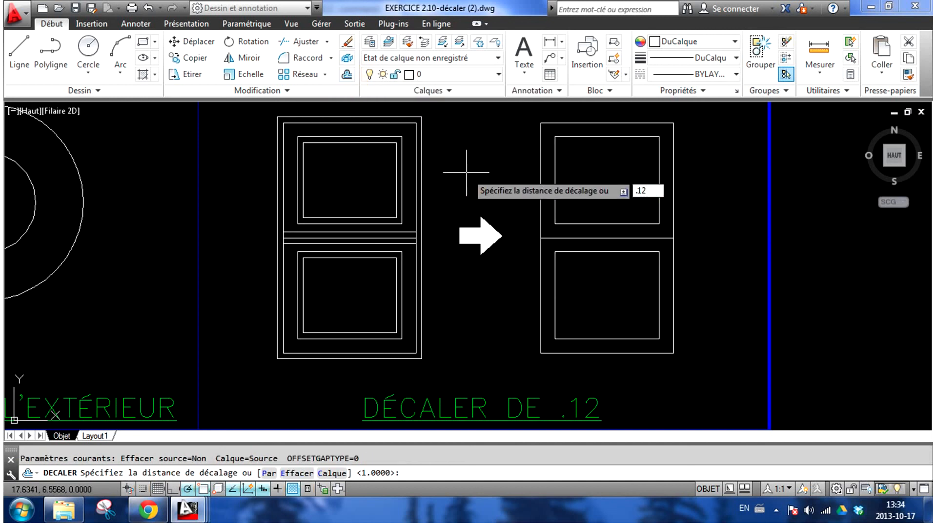
{"action": "key", "text": "Return"}
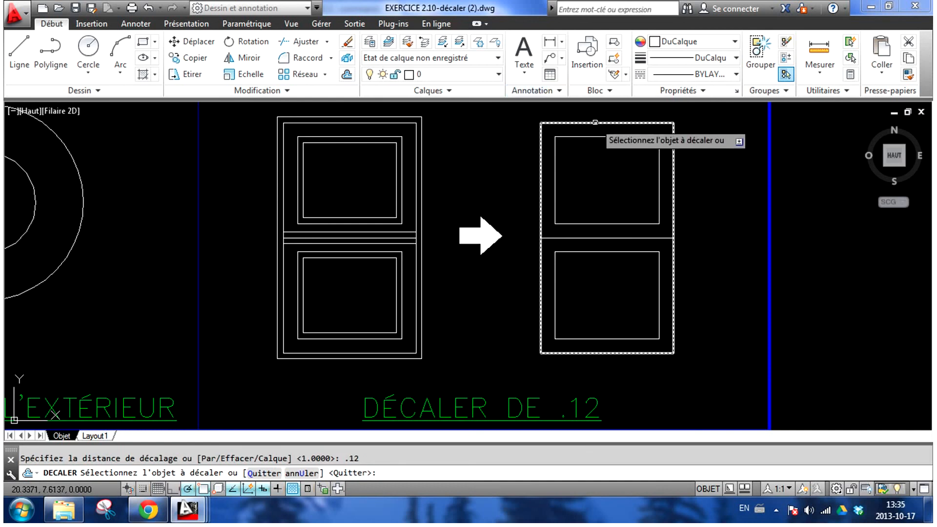
{"action": "left_click", "coordinate": [595, 122]}
{"action": "middle_click_drag", "start_coordinate": [605, 103], "coordinate": [603, 113]}
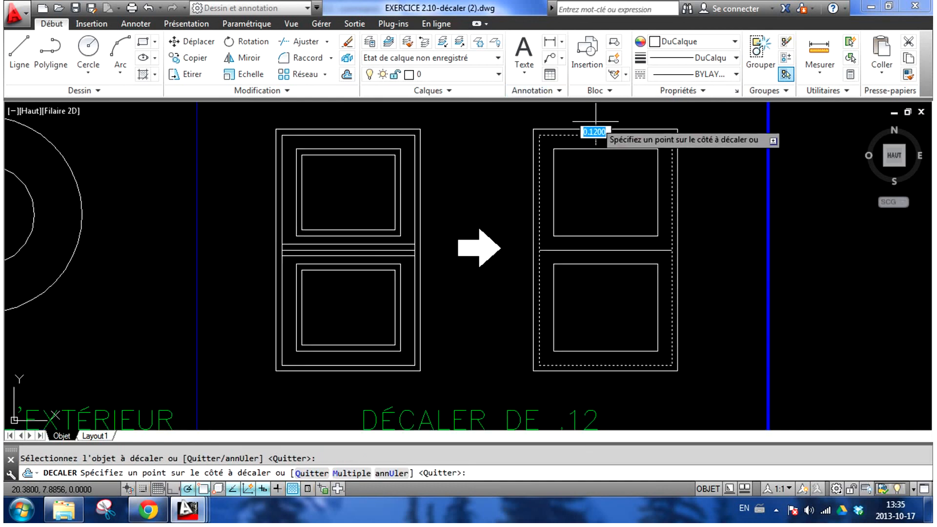
{"action": "left_click", "coordinate": [734, 119]}
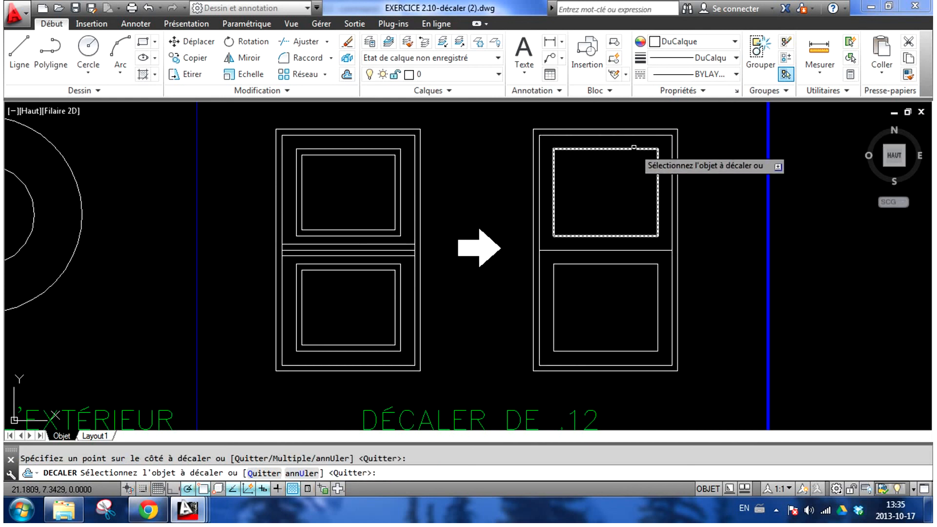
Step: Offset the upper and lower panel rectangles of the same door figure inward by .12
{"action": "left_click", "coordinate": [633, 147]}
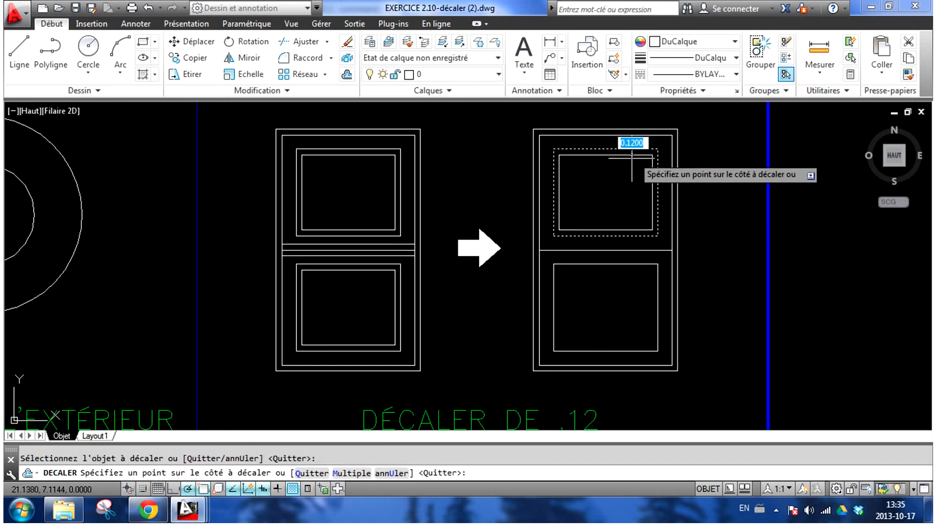
{"action": "left_click", "coordinate": [621, 181]}
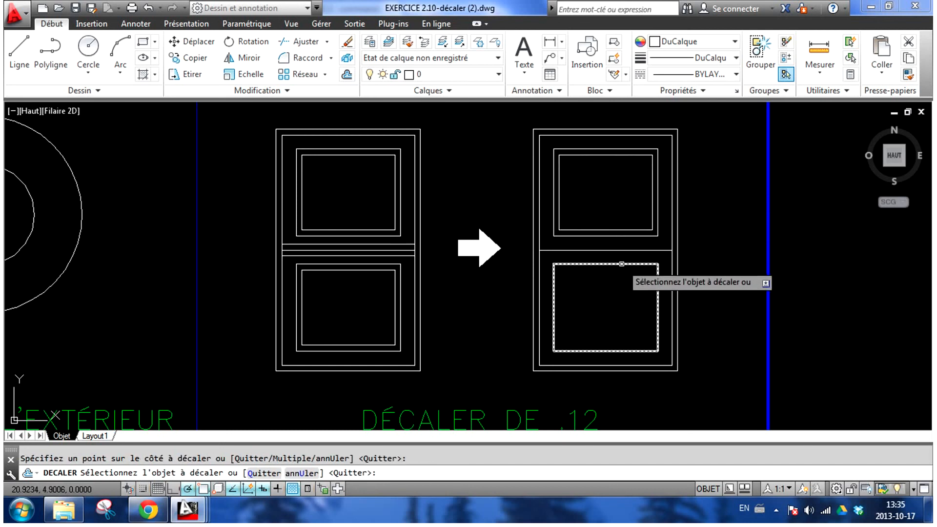
{"action": "left_click", "coordinate": [621, 263]}
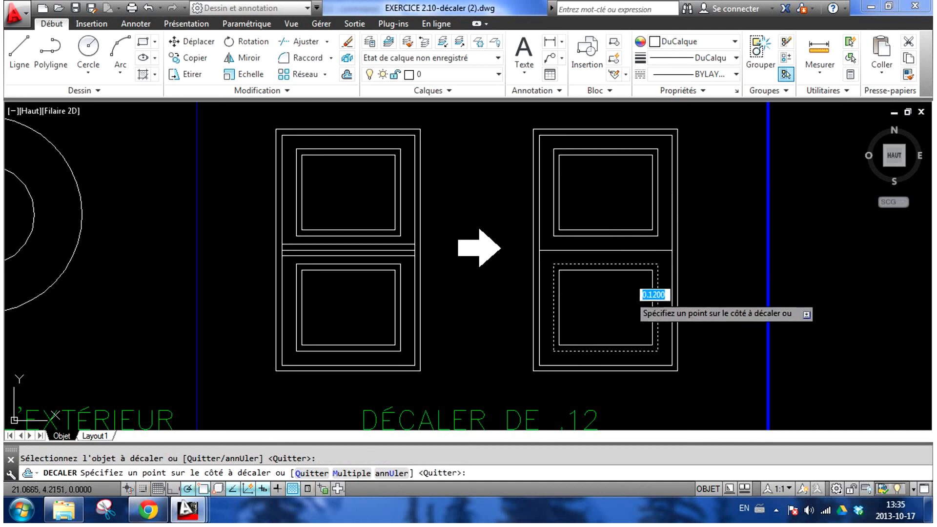
{"action": "left_click", "coordinate": [615, 303]}
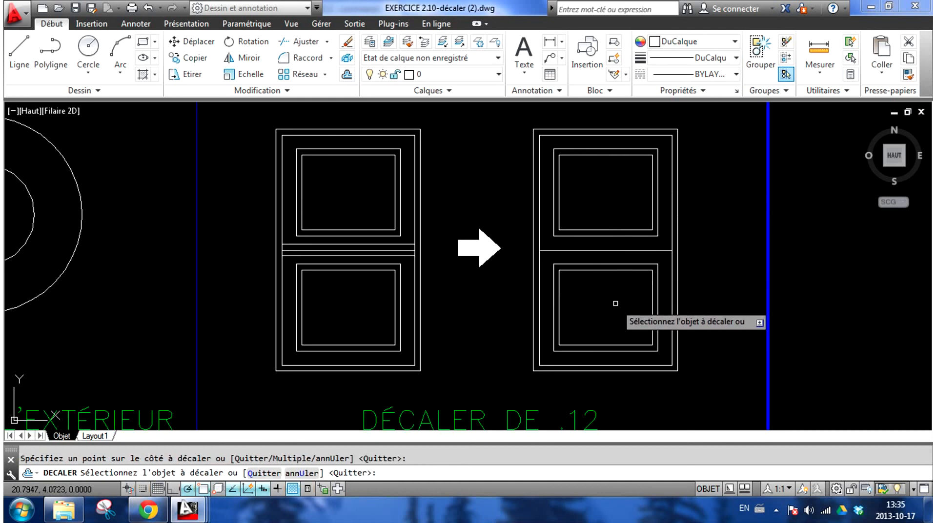
Step: Offset the door figure's horizontal middle line by .12, once above and once below
{"action": "scroll", "coordinate": [610, 253], "scroll_direction": "up", "scroll_amount": 2}
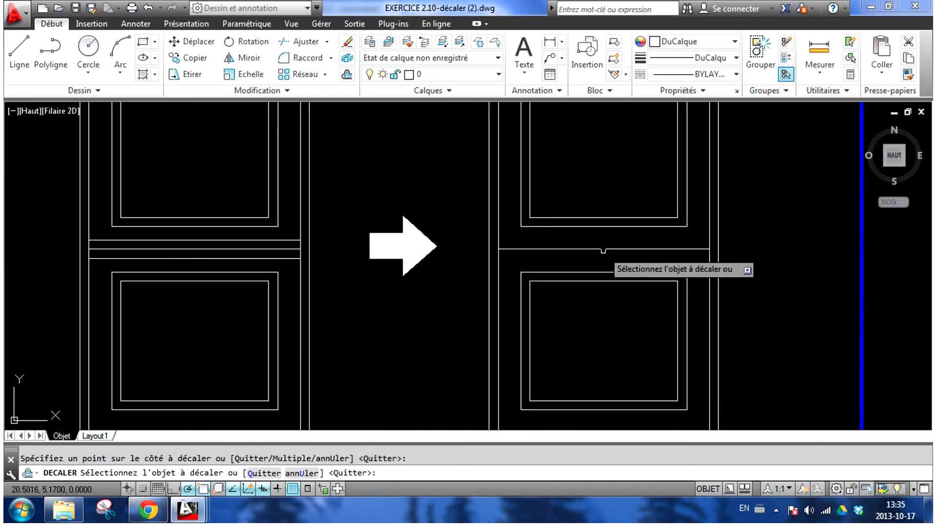
{"action": "left_click", "coordinate": [546, 249]}
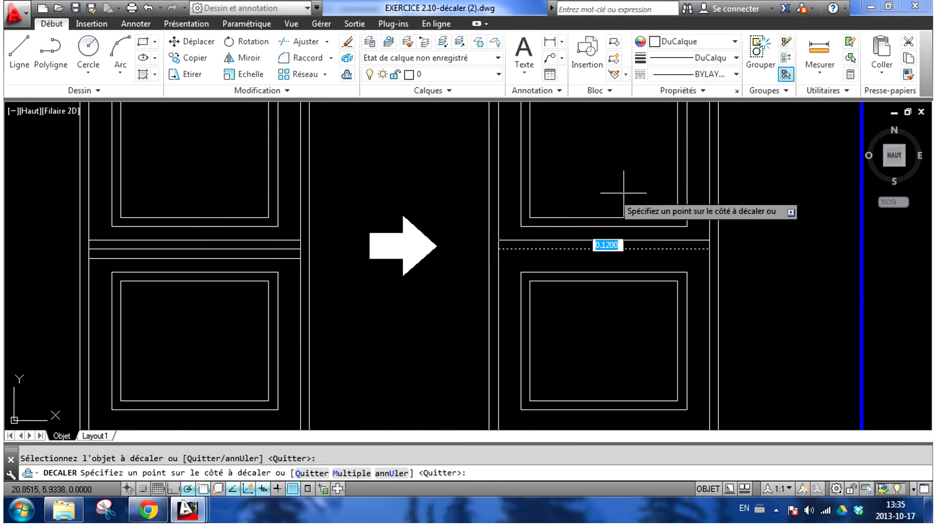
{"action": "left_click", "coordinate": [610, 143]}
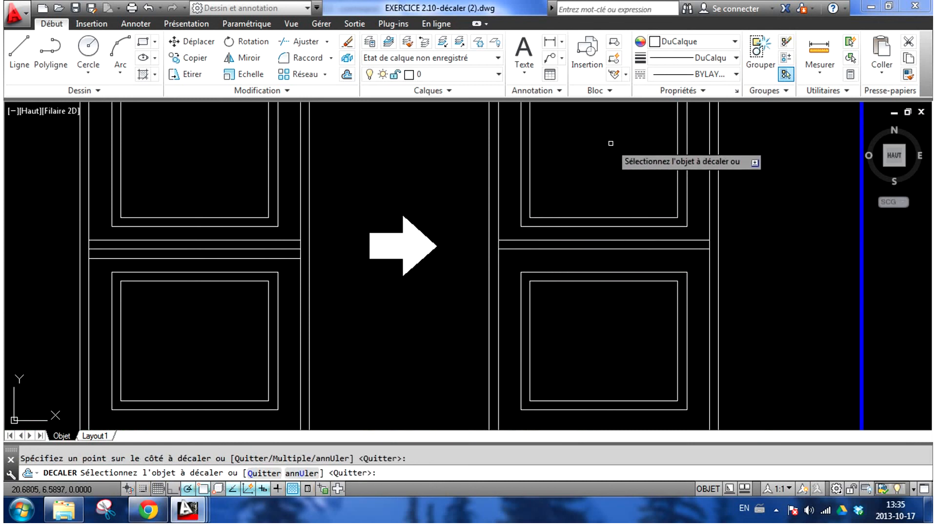
{"action": "left_click", "coordinate": [593, 248]}
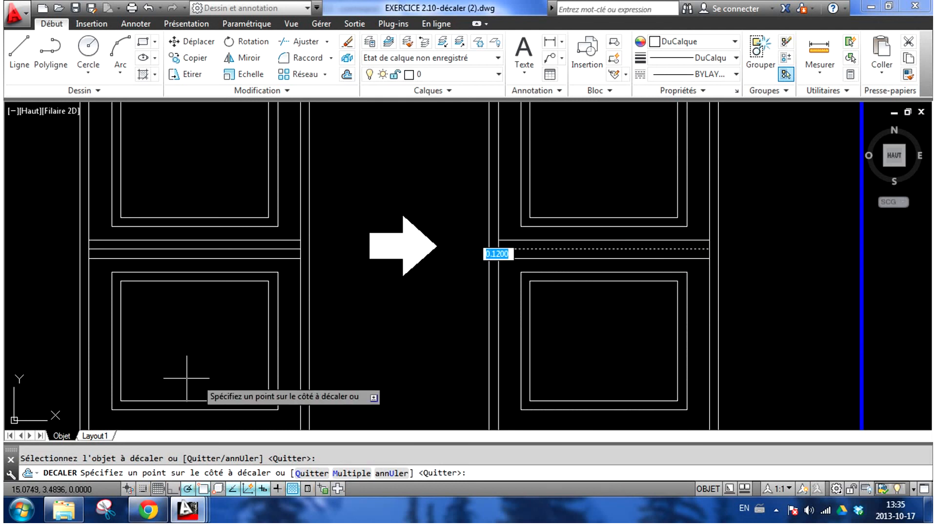
{"action": "left_click", "coordinate": [796, 360]}
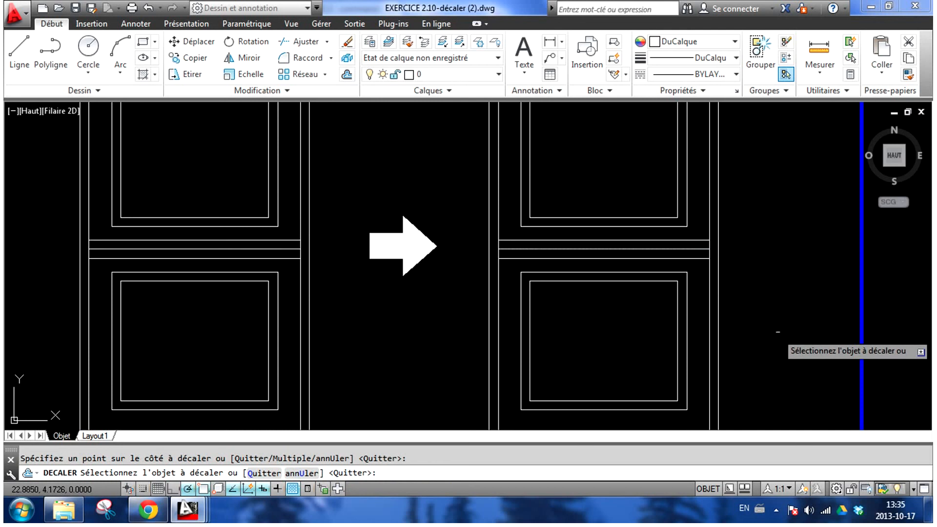
{"action": "scroll", "coordinate": [766, 310], "scroll_direction": "down", "scroll_amount": 2}
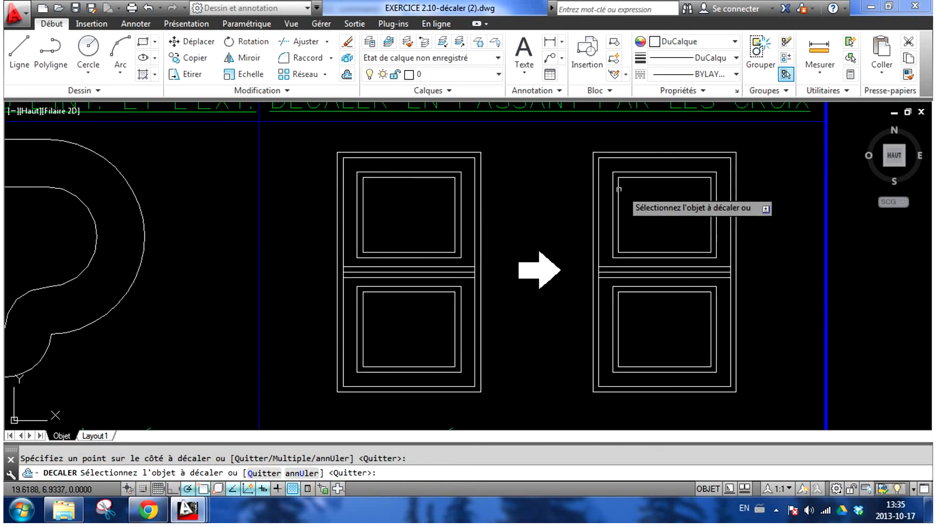
{"action": "middle_click", "coordinate": [541, 211]}
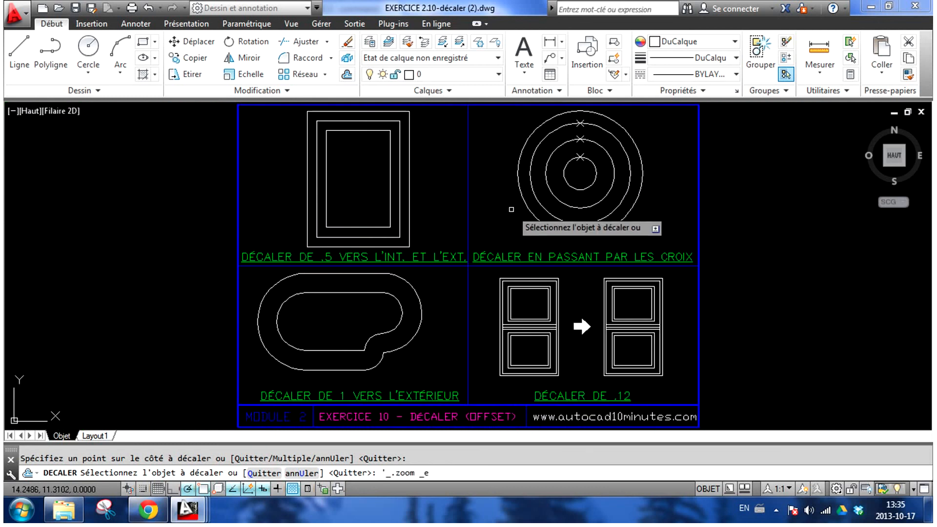